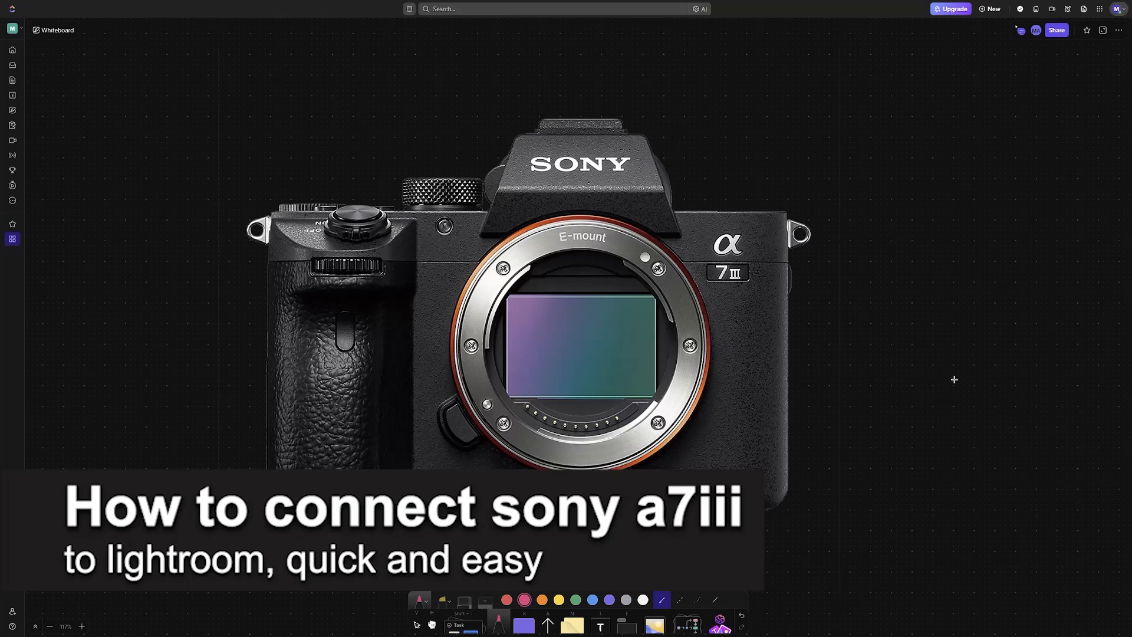
- Circle the α7III badge, arrow it to a handwritten underlined 'Lightroom' with a cloud sketch beneath
mouse_move(705, 268)
mouse_down()
mouse_move(770, 337)
mouse_move(822, 341)
mouse_up()
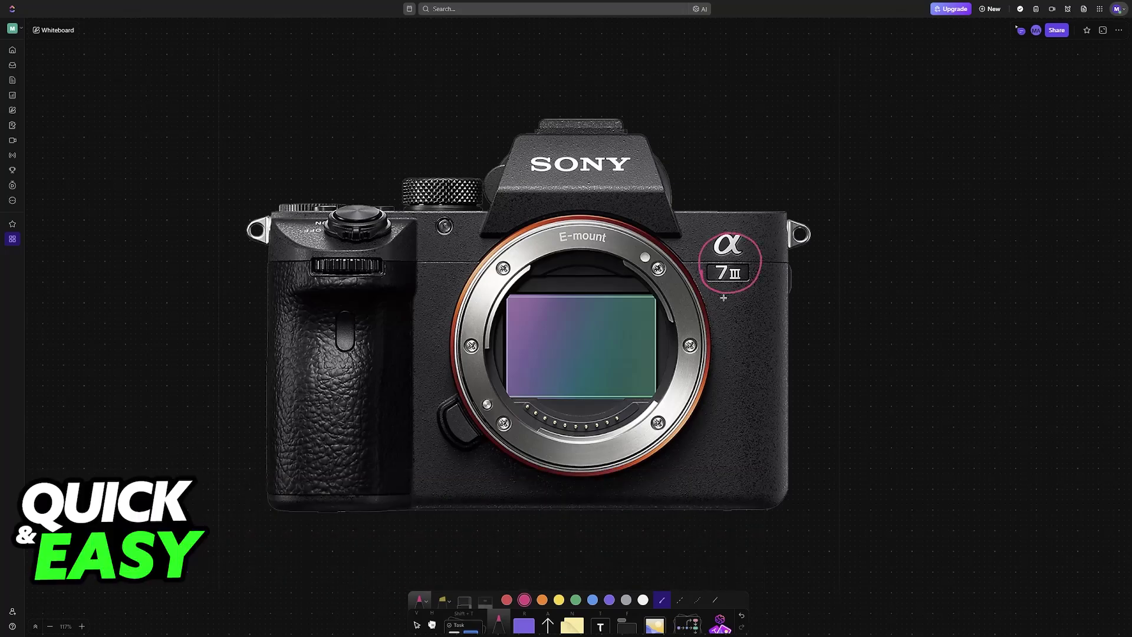
drag(824, 324, 831, 369)
mouse_move(849, 300)
mouse_down()
mouse_move(854, 335)
mouse_move(870, 329)
mouse_up()
mouse_move(863, 317)
mouse_down()
mouse_move(888, 329)
mouse_move(953, 320)
mouse_up()
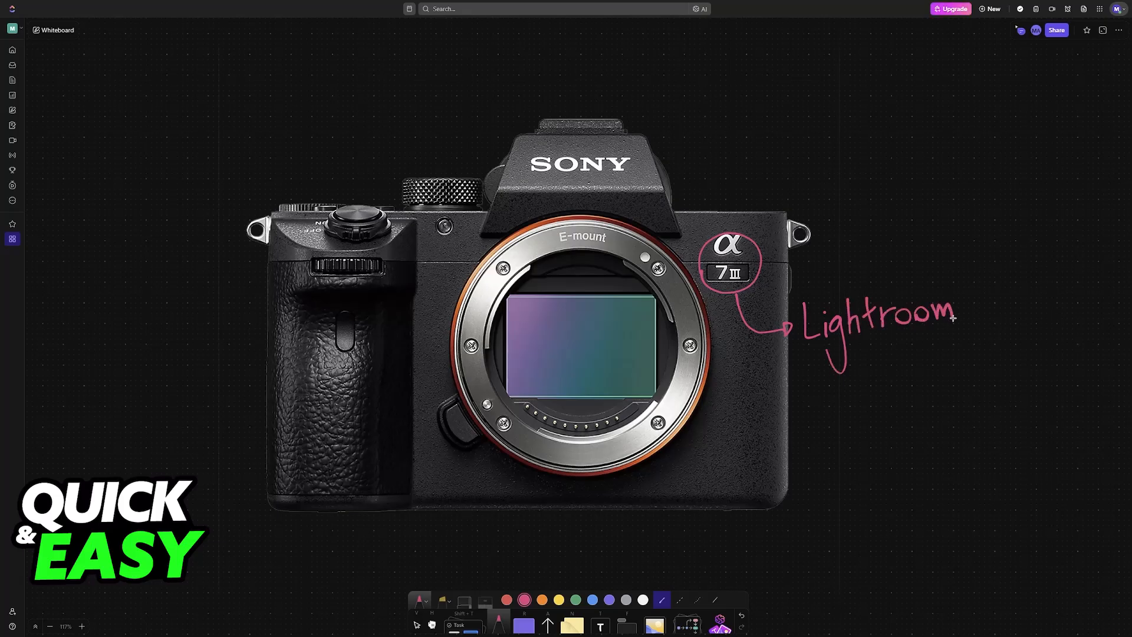
drag(810, 346, 978, 323)
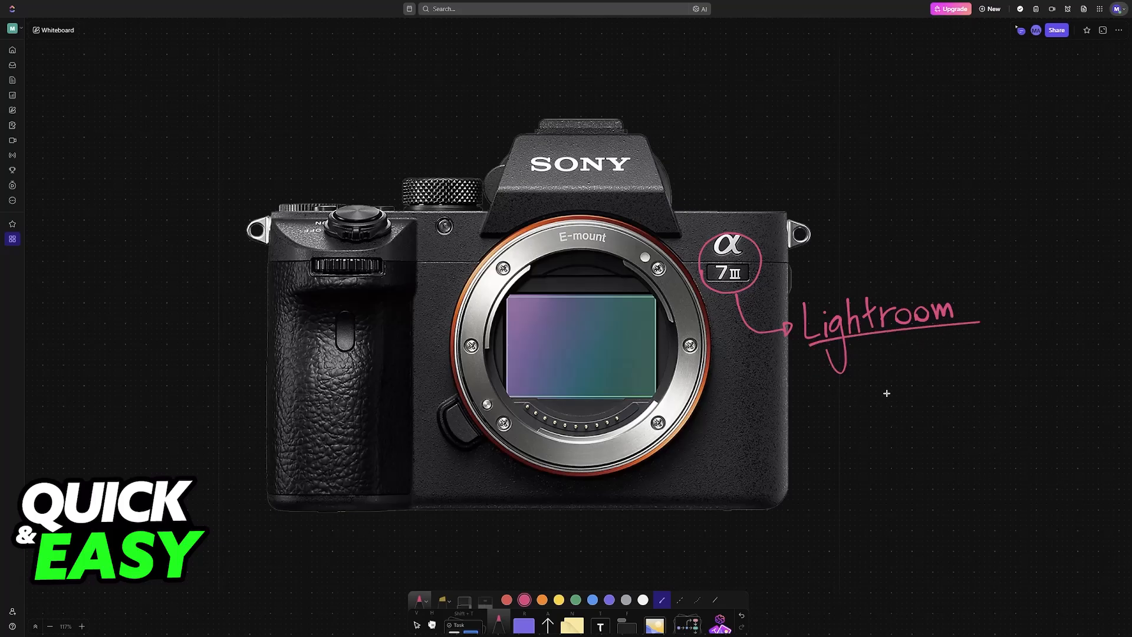
mouse_move(889, 393)
mouse_down()
mouse_move(910, 367)
mouse_move(892, 394)
mouse_move(923, 377)
mouse_move(884, 392)
mouse_move(923, 382)
mouse_up()
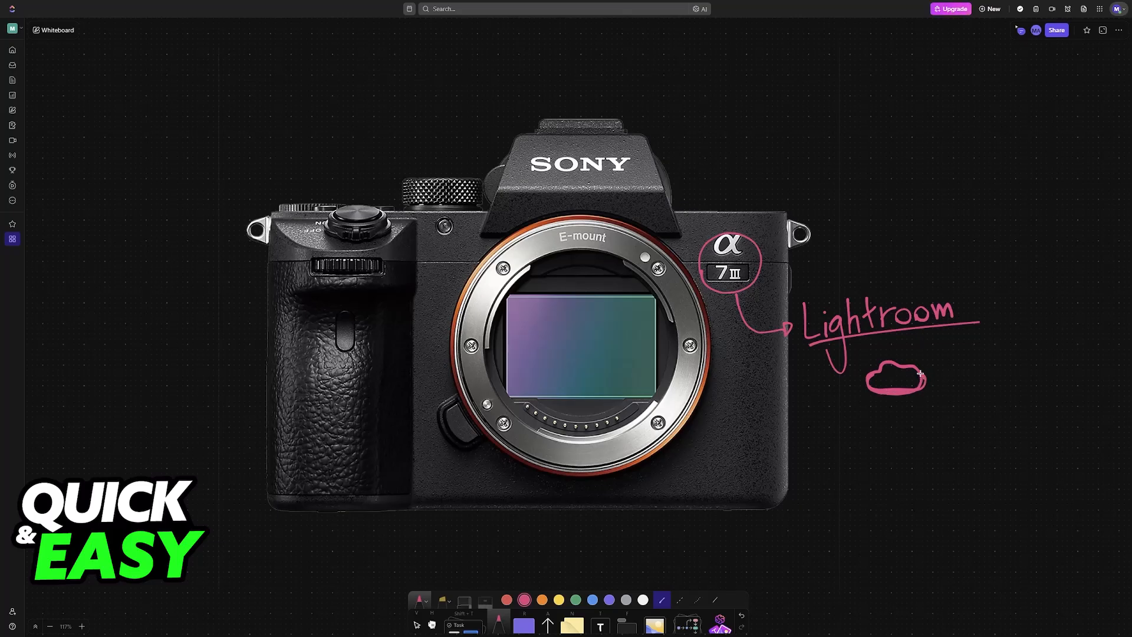
- View the Sony Support ILCE-7M3 downloads page and its product title, clearing stray text selections
click(567, 32)
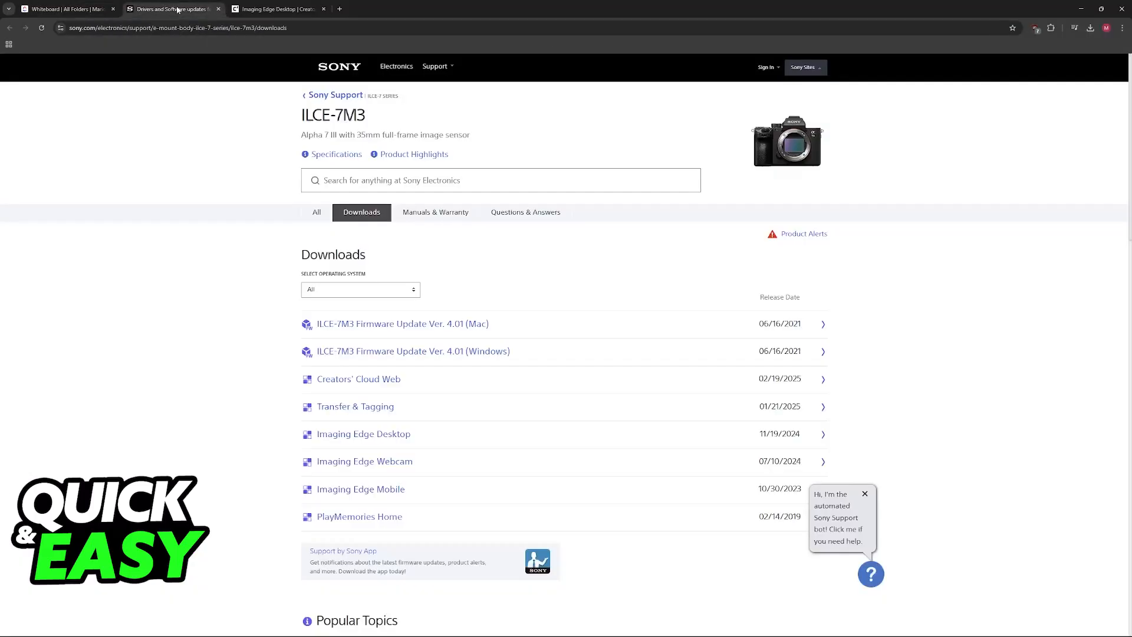
double_click(332, 115)
click(384, 113)
drag(297, 99, 407, 97)
click(409, 99)
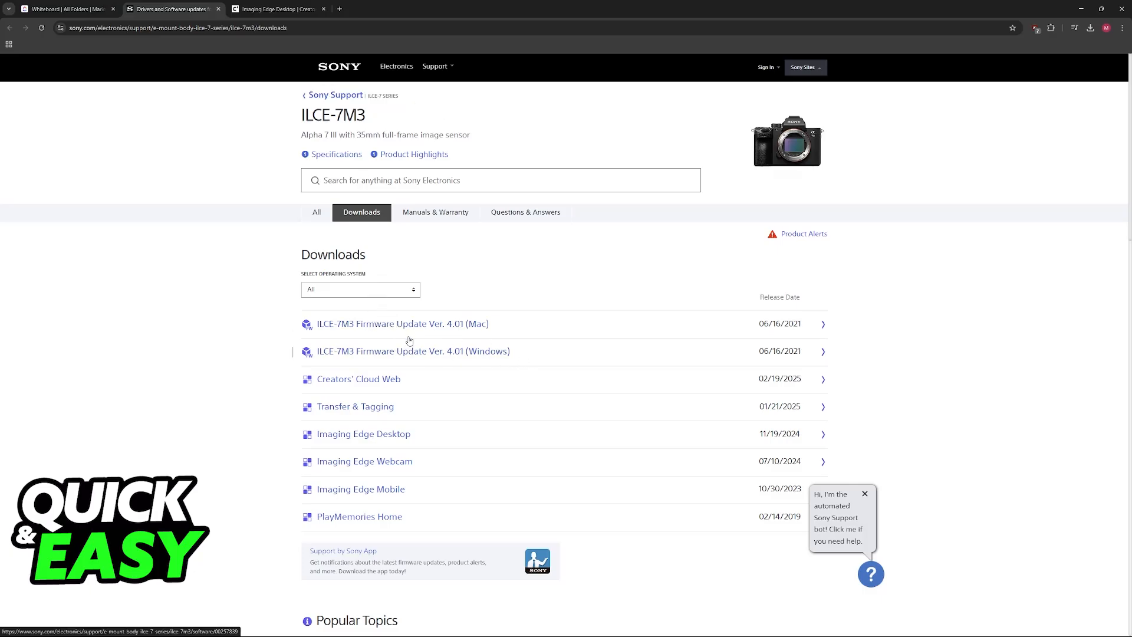
- Back on the full-screen whiteboard, circle the toolbox tab and page number 4 in the menu shot
click(66, 9)
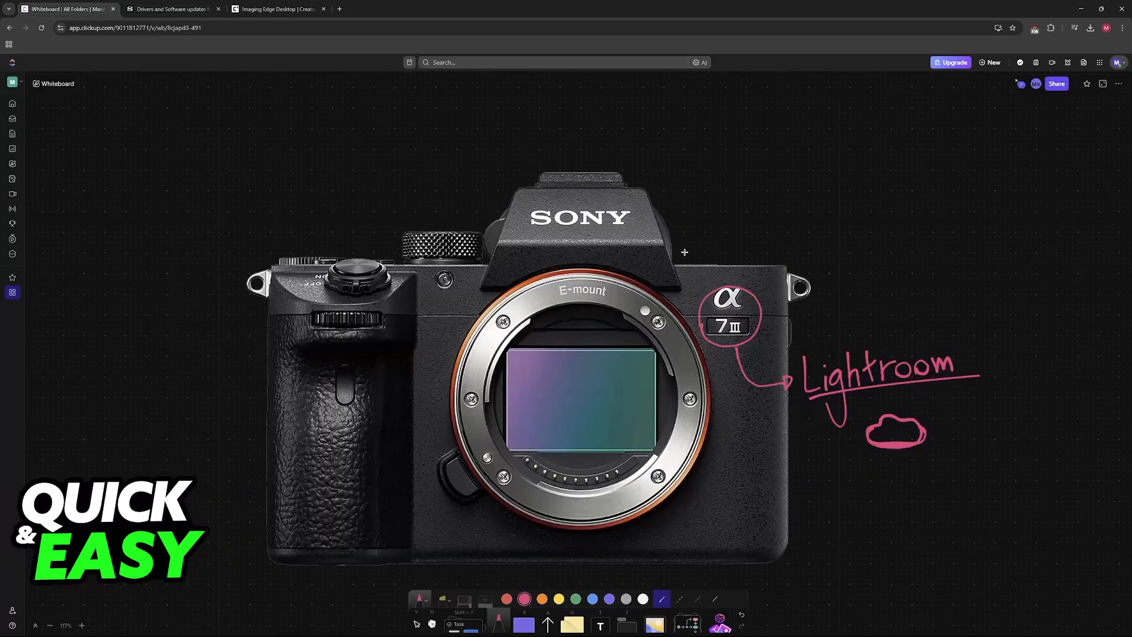
key(F11)
scroll(548, 265, down, 5)
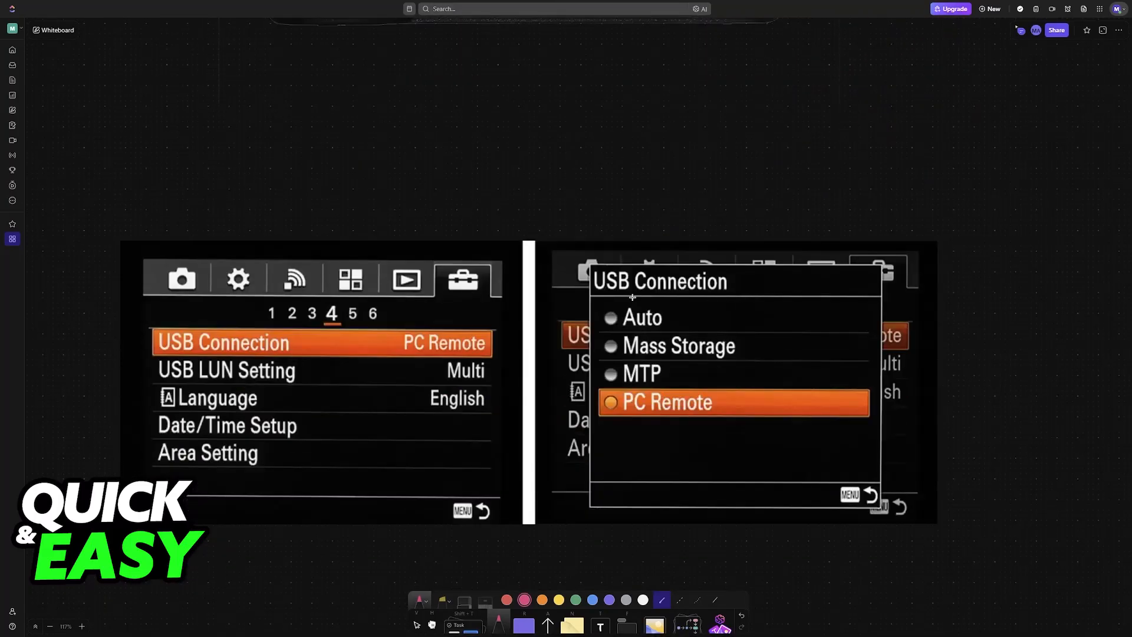
scroll(548, 265, down, 5)
drag(466, 253, 460, 222)
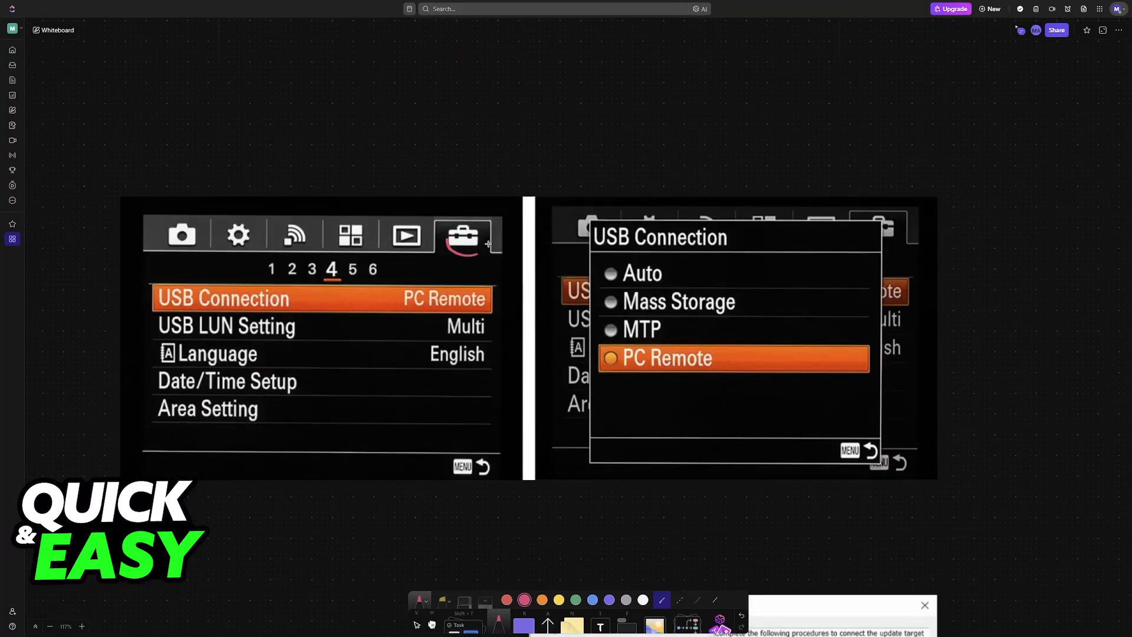
drag(321, 274, 324, 267)
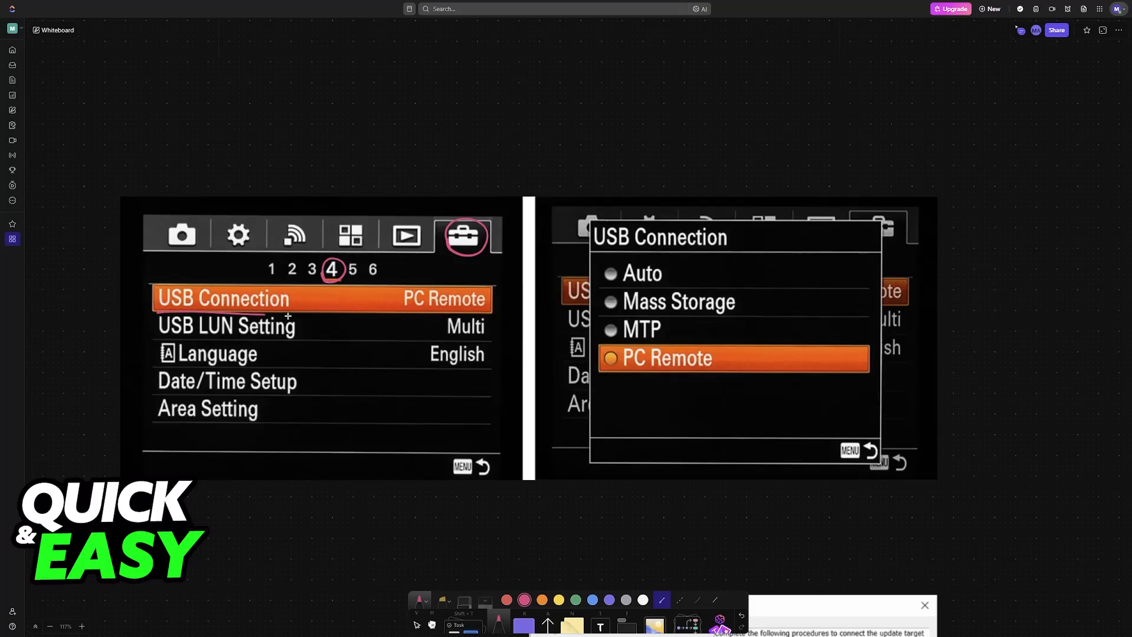
- Box the Mass Storage option under USB Connection and strike through PC Remote
mouse_move(496, 299)
mouse_down()
mouse_move(604, 304)
mouse_move(607, 286)
mouse_up()
drag(727, 317, 737, 287)
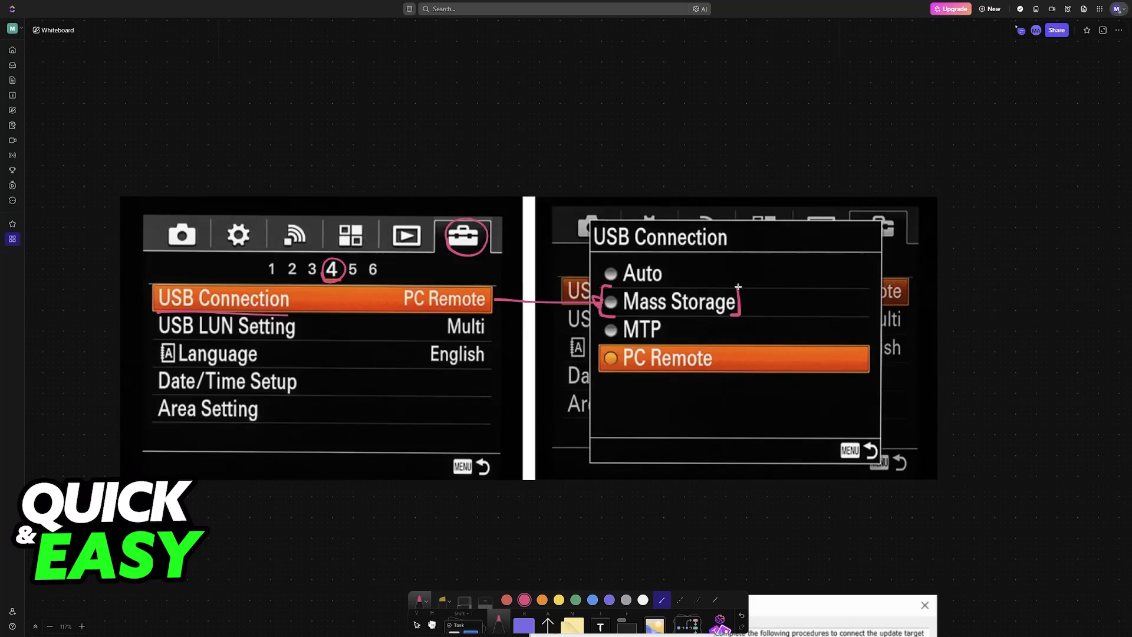
drag(621, 346, 726, 349)
mouse_move(614, 311)
mouse_down()
mouse_move(711, 315)
mouse_move(604, 314)
mouse_move(741, 317)
mouse_move(612, 318)
mouse_up()
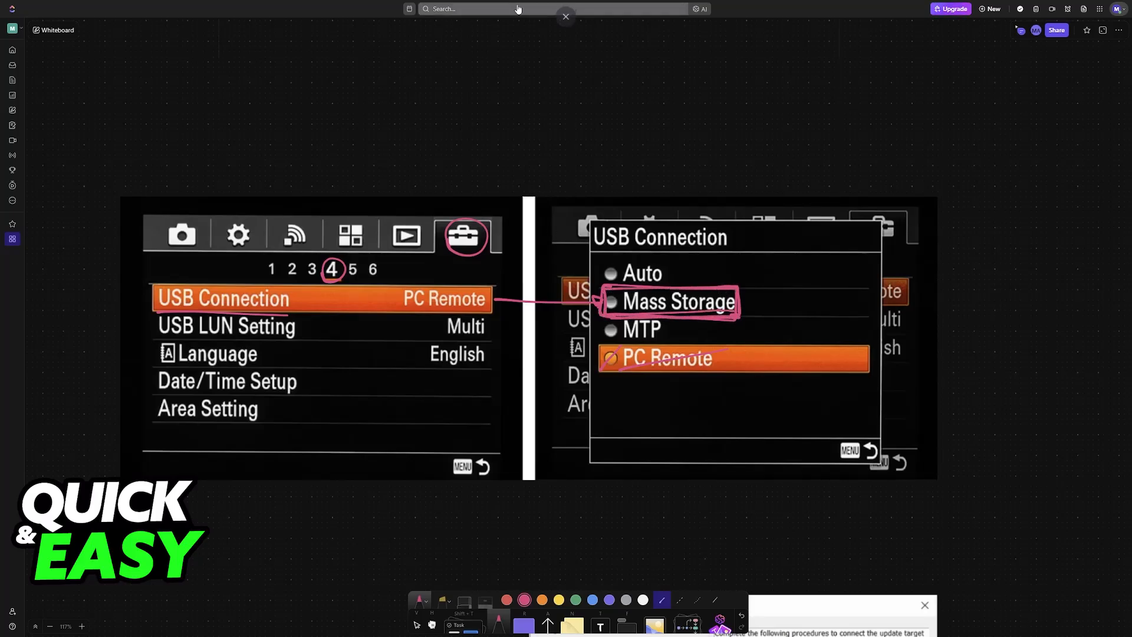
- Return to the full-screen whiteboard and circle the camera's USB port and the cable's arrow
key(F11)
click(167, 9)
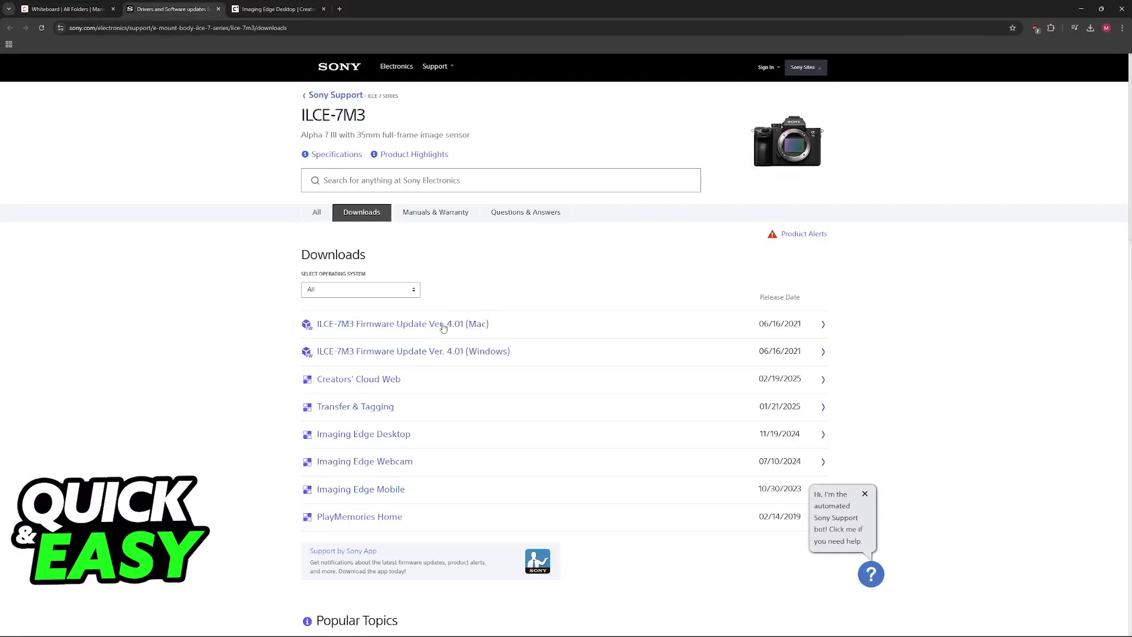
click(67, 9)
scroll(634, 290, down, 3)
scroll(635, 291, down, 2)
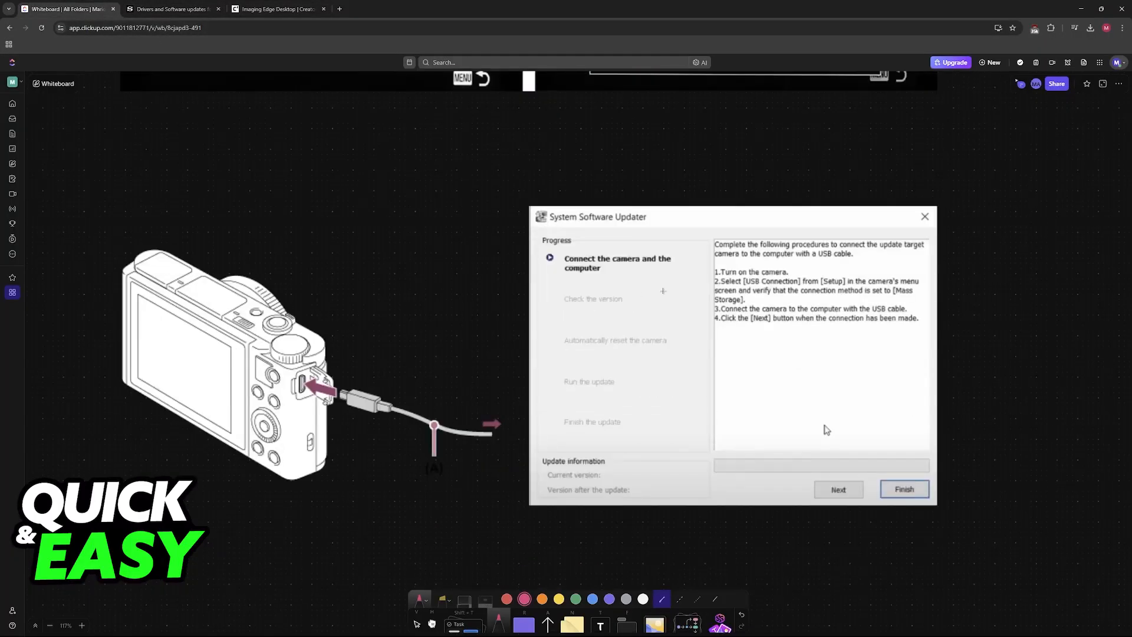
key(F11)
drag(294, 384, 292, 389)
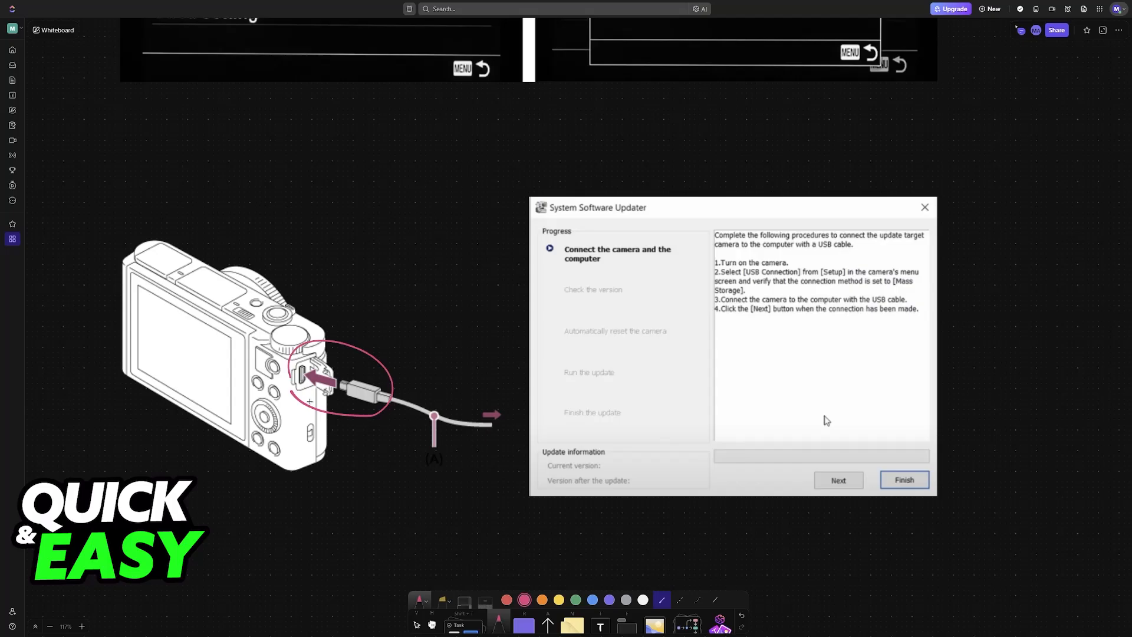
drag(498, 435, 495, 433)
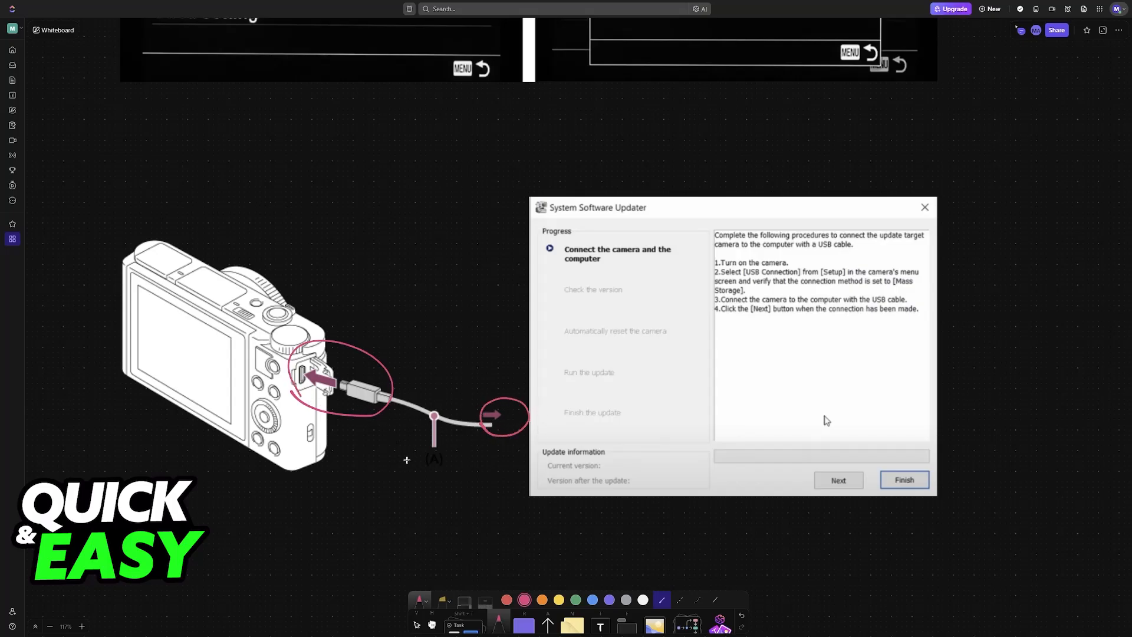
- Handwrite 'USB' below the cable and circle the Finish button in the updater image
mouse_move(415, 449)
mouse_down()
mouse_move(456, 469)
mouse_move(422, 467)
mouse_up()
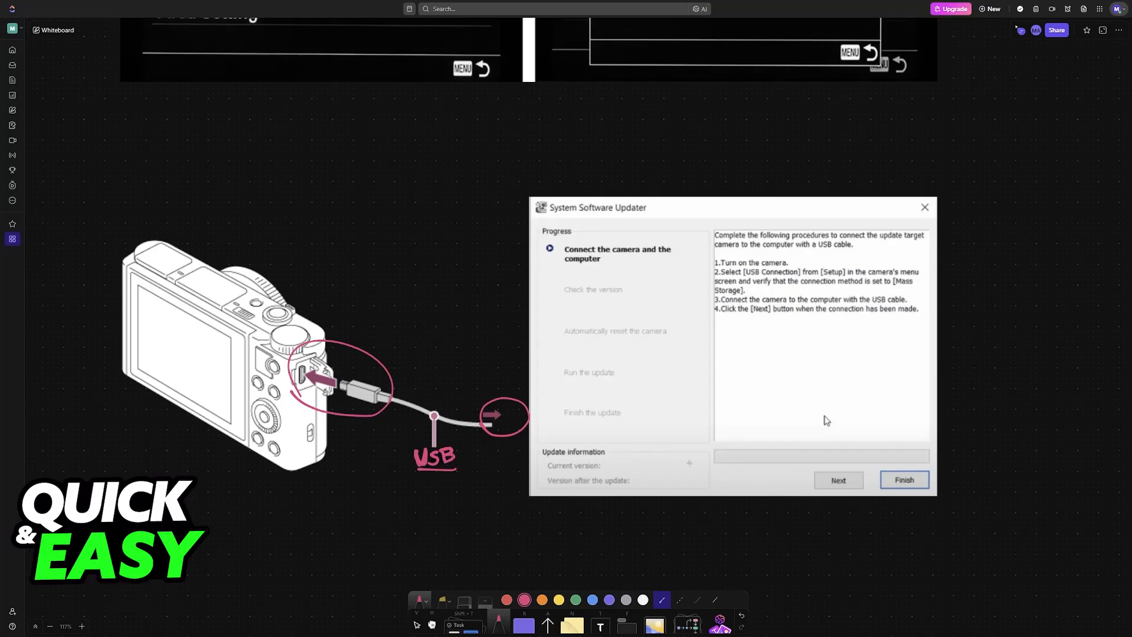
drag(885, 487, 889, 487)
key(ctrl+z)
scroll(478, 360, down, 5)
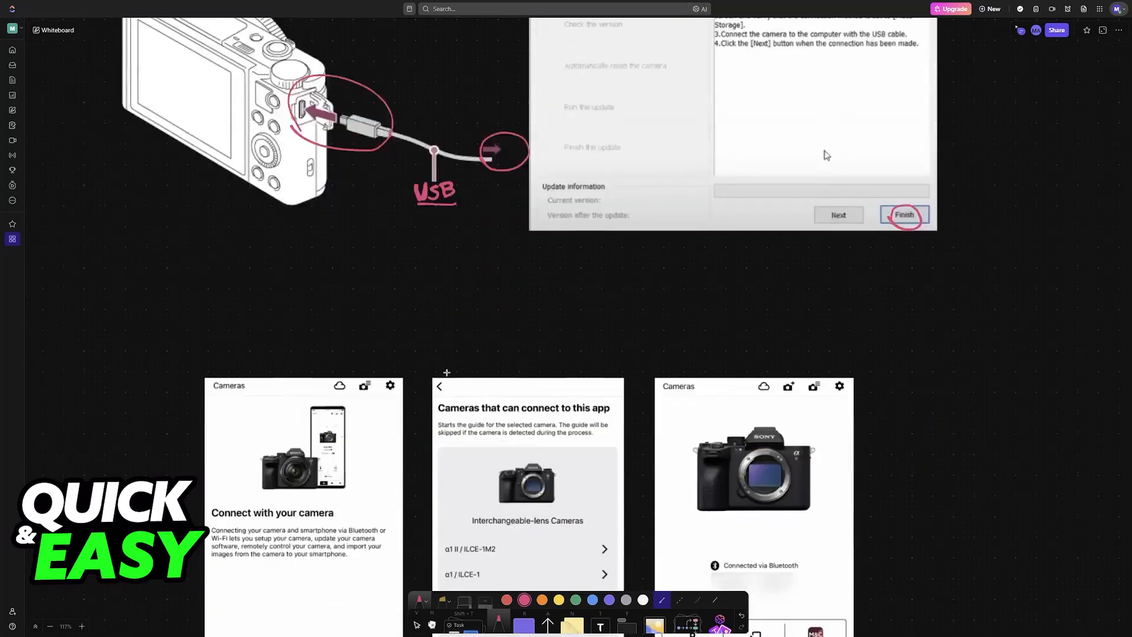
scroll(477, 360, down, 5)
scroll(477, 359, down, 2)
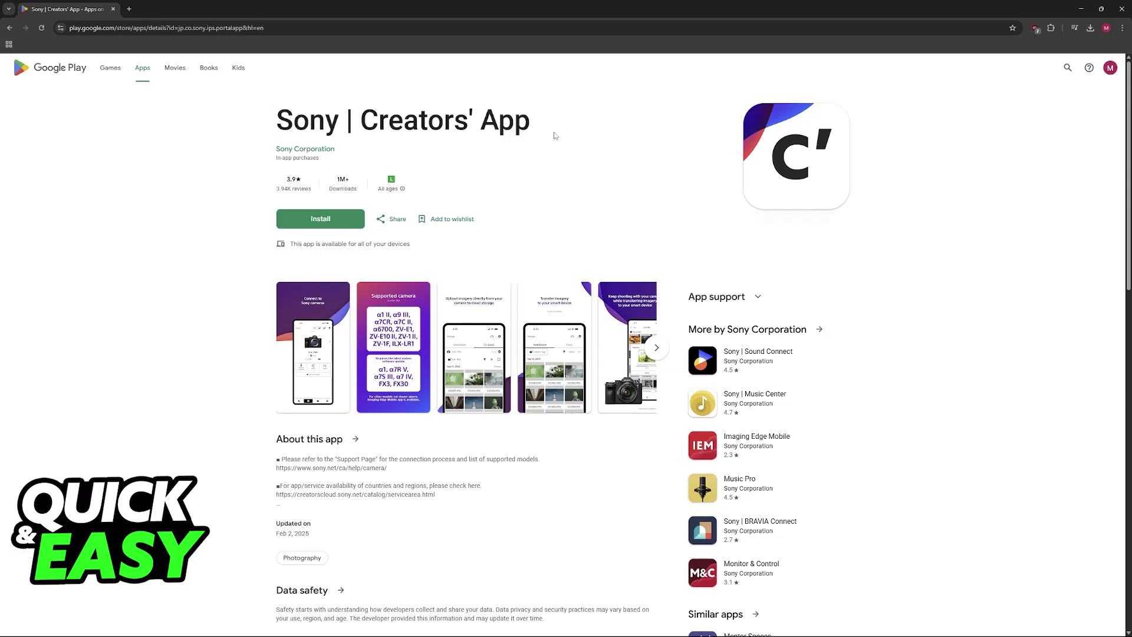
- Enlarge the Creators' App's first Google Play screenshot and advance to the next one
click(313, 359)
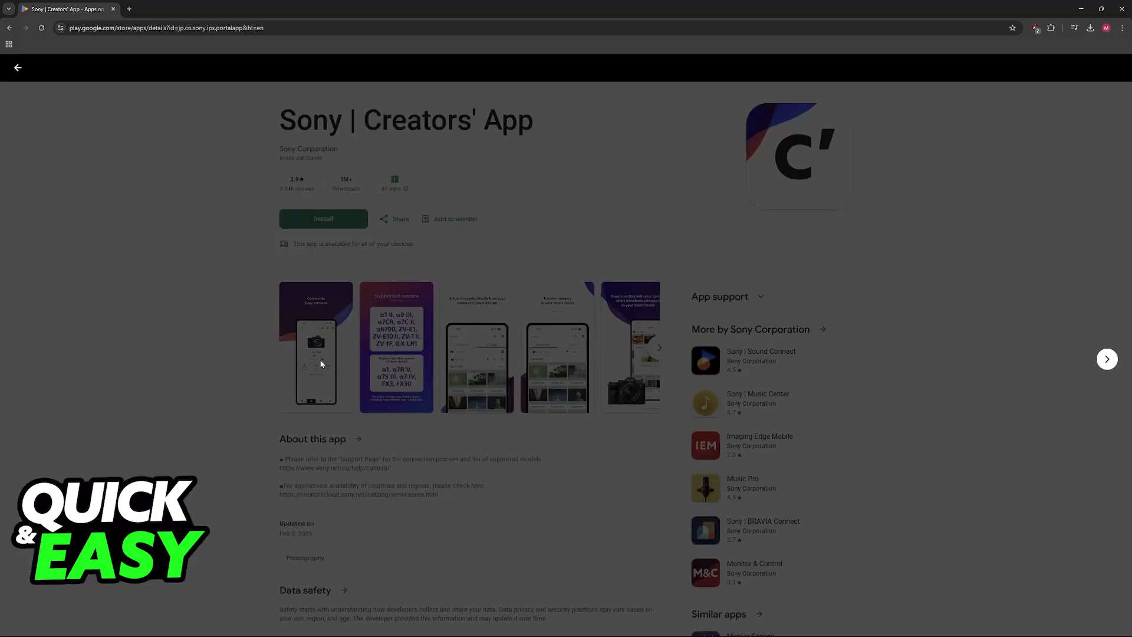
click(1107, 360)
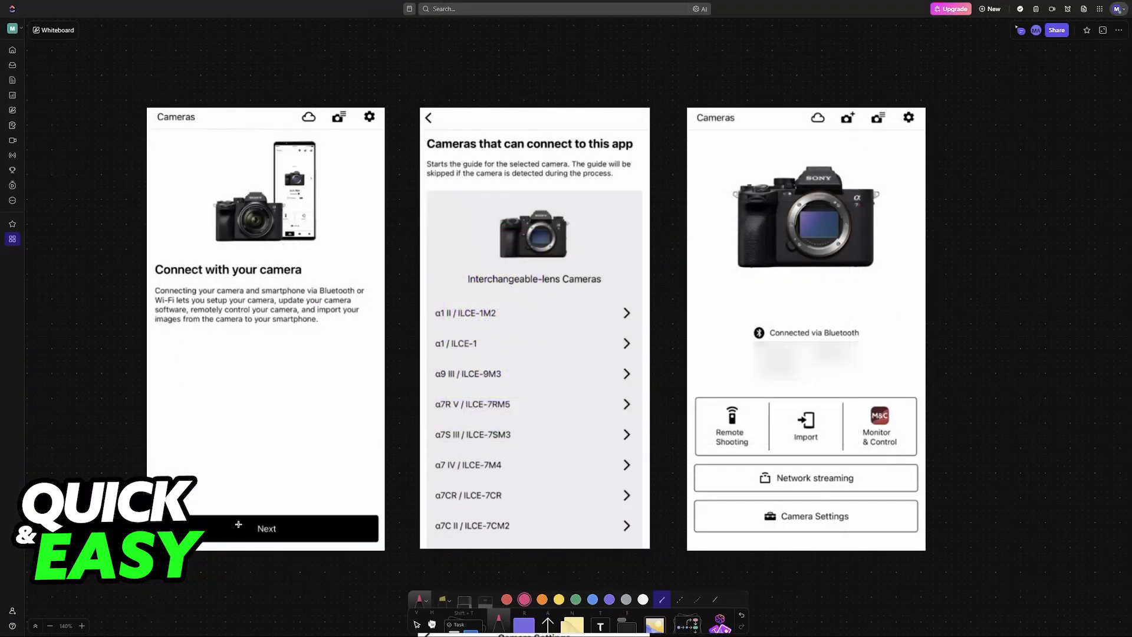
- Circle the Next label on the first phone screen and bracket the α7S III list entry
drag(251, 533, 252, 530)
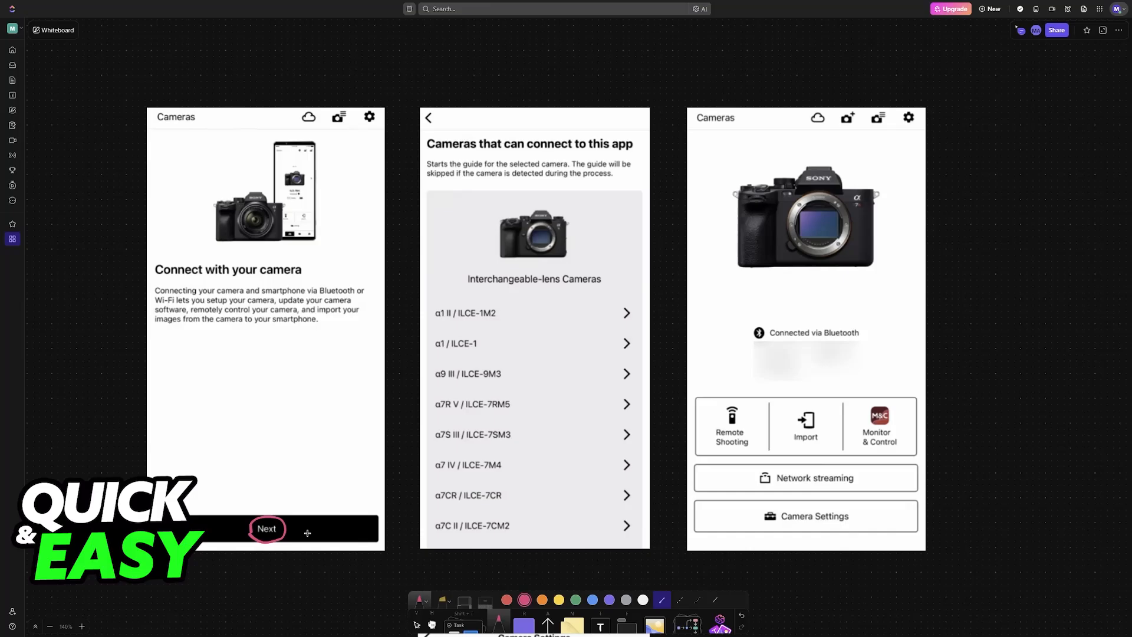
drag(433, 444, 431, 428)
drag(510, 445, 514, 425)
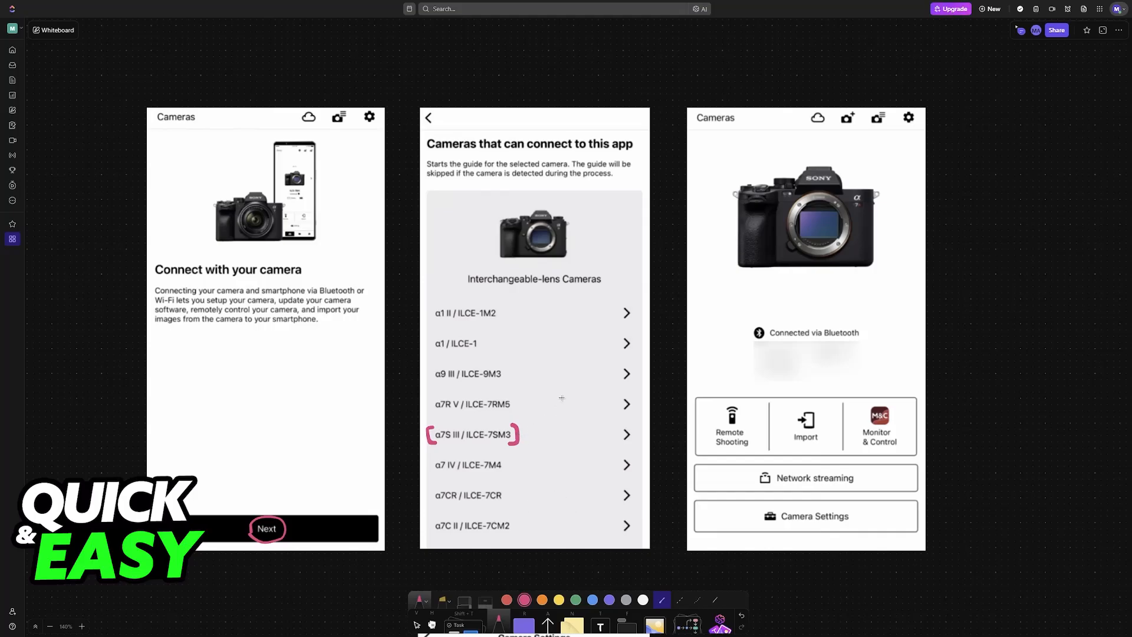
- Sketch a Wi-Fi symbol beside the camera image and write 'A7III' above the connection status
mouse_move(608, 264)
mouse_down()
mouse_move(621, 246)
mouse_move(606, 264)
mouse_up()
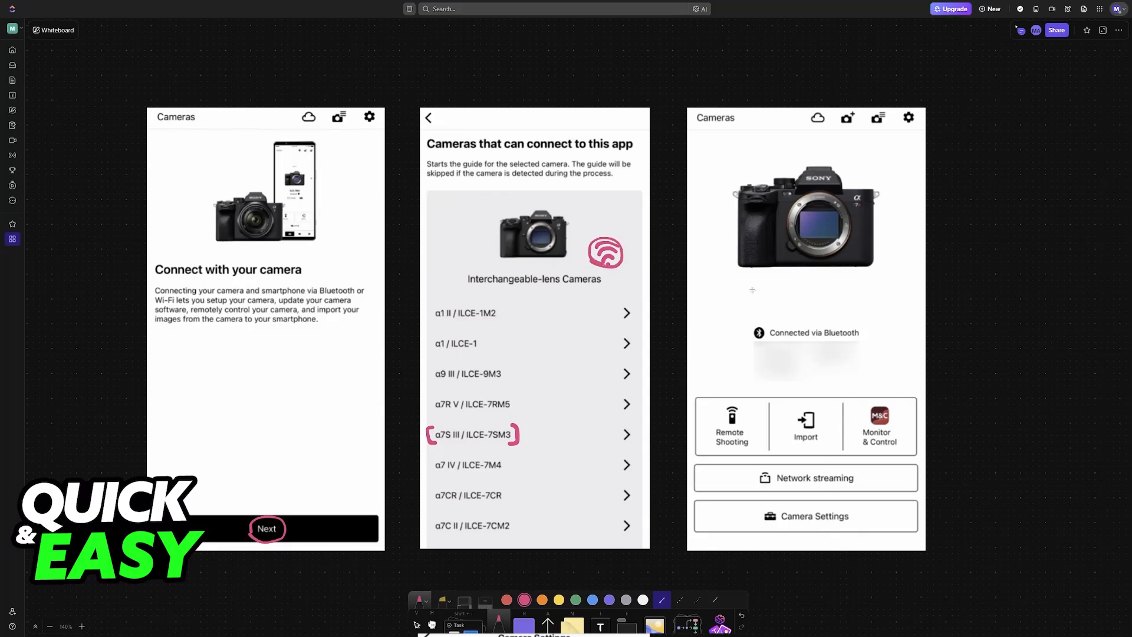
drag(779, 301, 789, 273)
mouse_move(789, 273)
mouse_down()
mouse_move(800, 304)
mouse_move(815, 271)
mouse_up()
mouse_move(815, 270)
mouse_down()
mouse_move(807, 297)
mouse_move(813, 283)
mouse_move(833, 295)
mouse_up()
scroll(746, 303, down, 5)
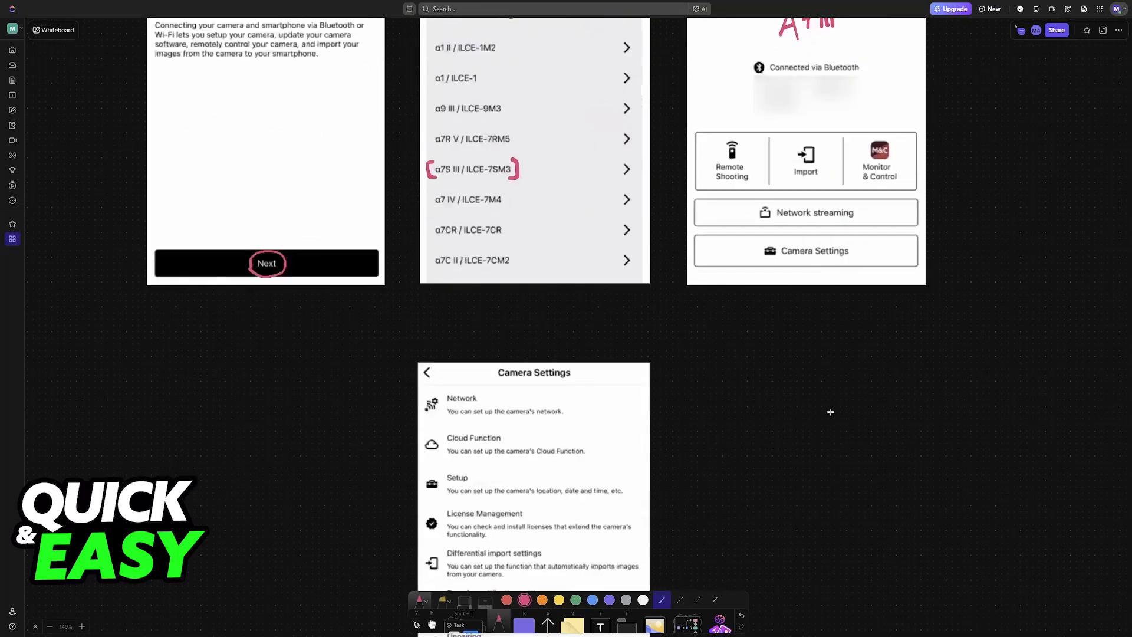
scroll(746, 304, down, 5)
scroll(747, 303, up, 1)
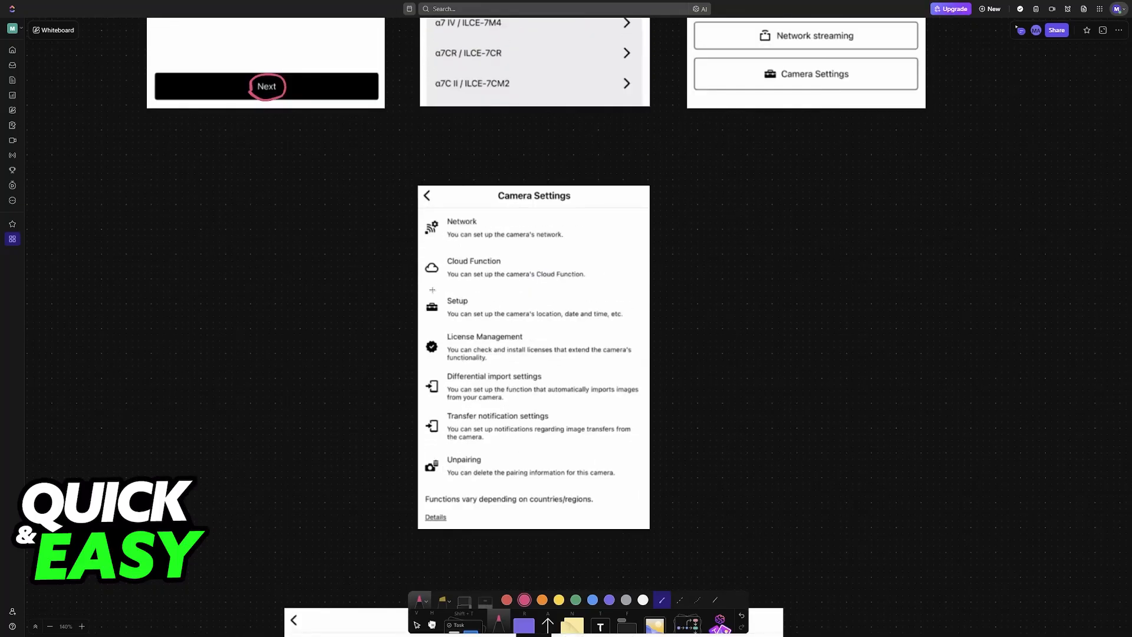
scroll(747, 303, down, 1)
scroll(430, 288, down, 1)
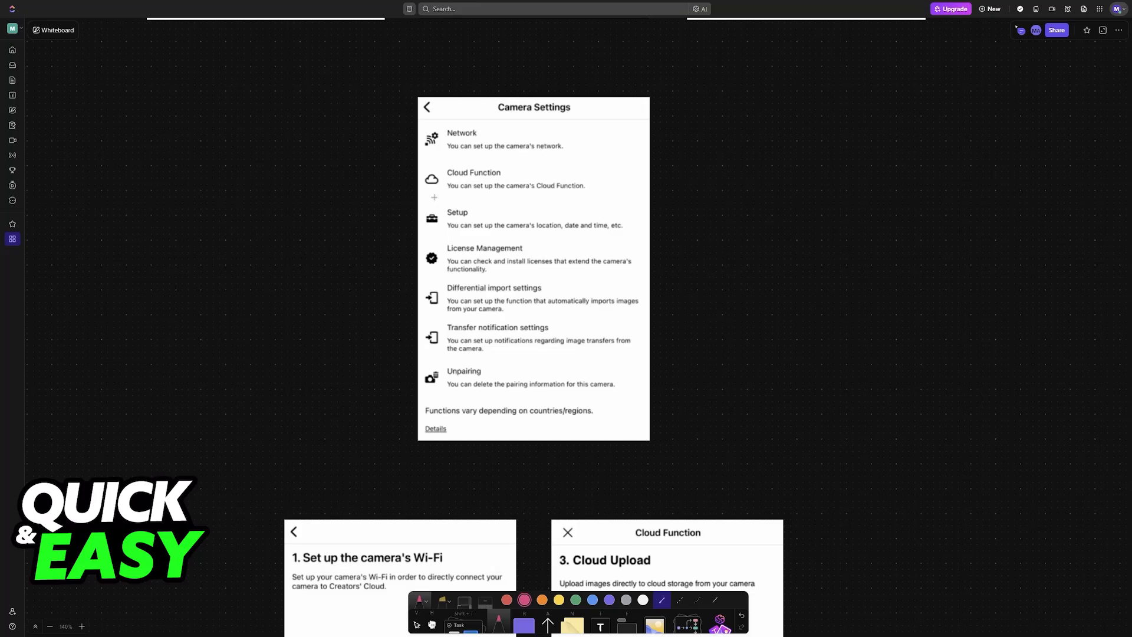
- Bracket the Cloud Function row on both sides and bracket the Network row
drag(429, 196, 420, 163)
drag(584, 199, 589, 165)
scroll(651, 238, down, 1)
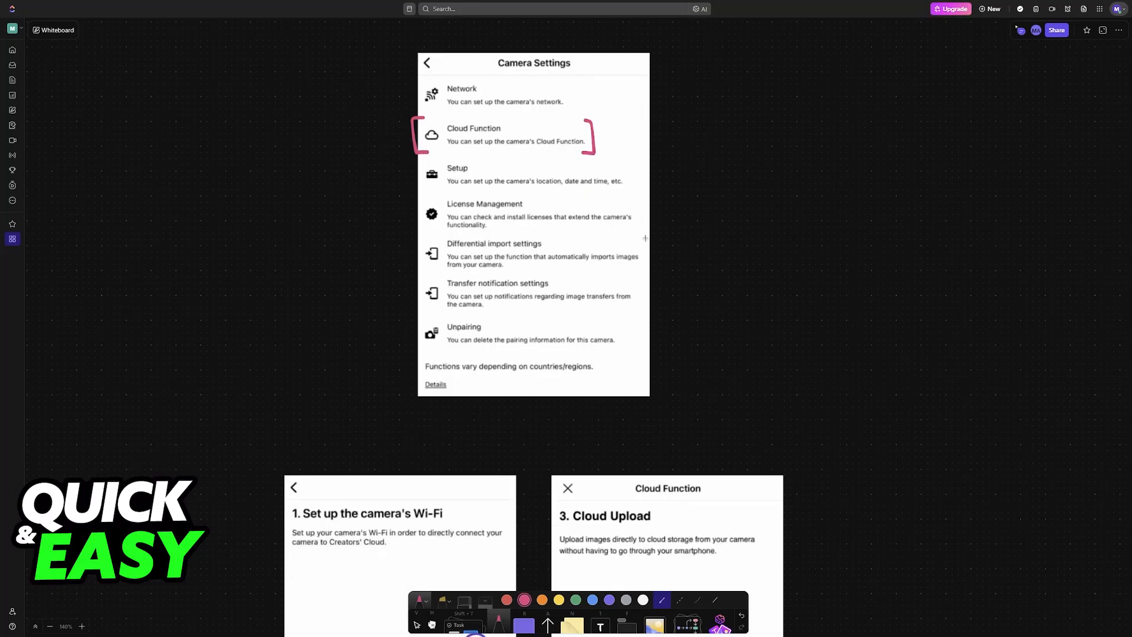
drag(424, 113, 417, 77)
drag(584, 115, 588, 80)
scroll(677, 156, down, 5)
scroll(652, 183, down, 3)
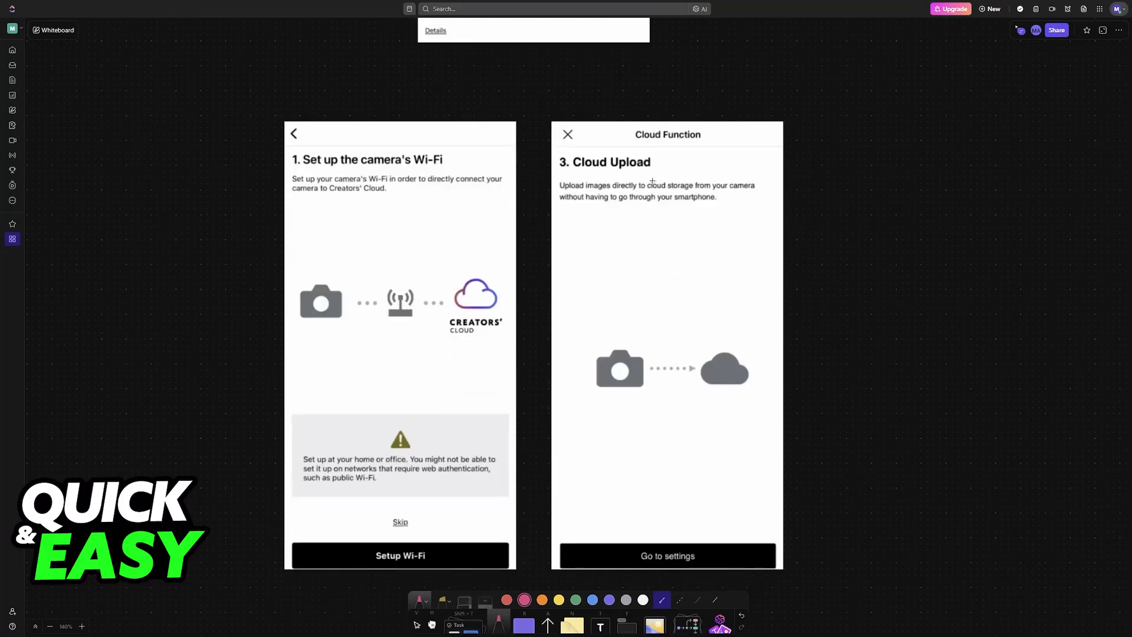
scroll(428, 178, down, 1)
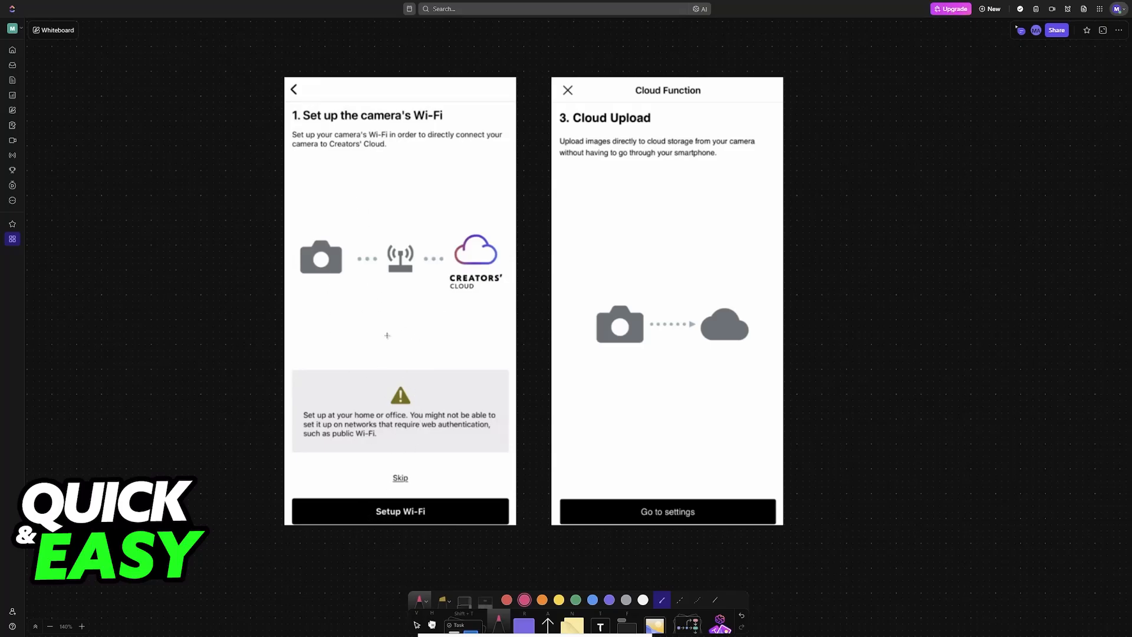
- Sketch a pink Wi-Fi symbol above the warning box on the Wi-Fi setup screenshot
mouse_move(388, 346)
mouse_down()
mouse_move(390, 358)
mouse_move(404, 329)
mouse_move(432, 336)
mouse_move(434, 363)
mouse_move(419, 364)
mouse_move(458, 356)
mouse_move(458, 335)
mouse_move(495, 335)
mouse_move(495, 356)
mouse_move(464, 354)
mouse_move(467, 337)
mouse_move(488, 338)
mouse_move(486, 354)
mouse_move(469, 342)
mouse_move(441, 364)
mouse_up()
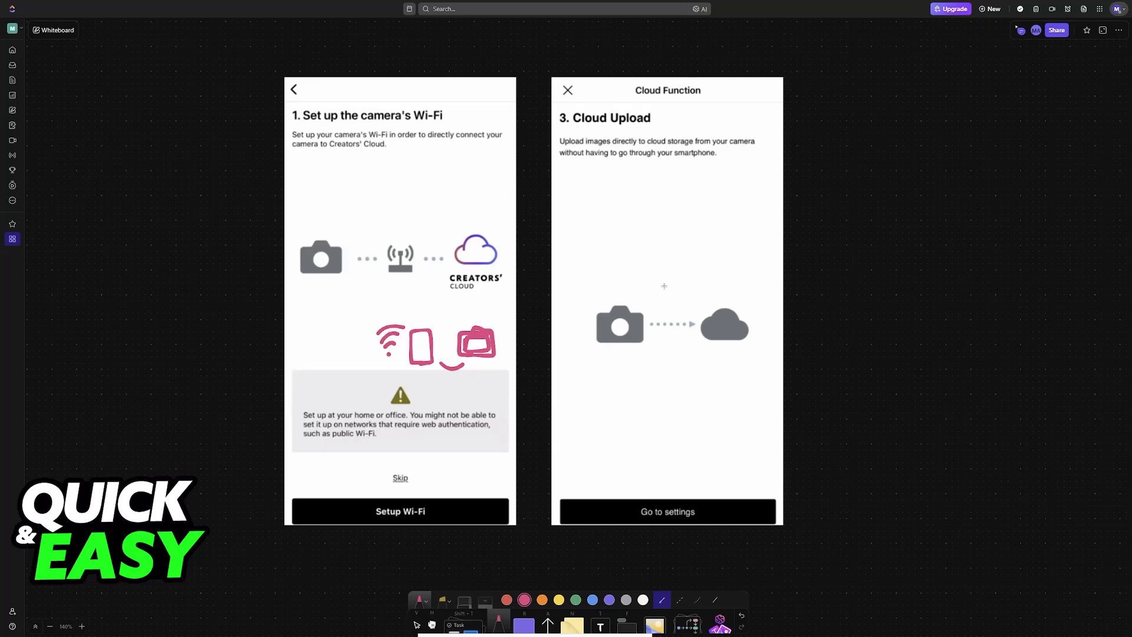
mouse_move(610, 352)
mouse_down()
mouse_move(760, 327)
mouse_move(566, 346)
mouse_up()
scroll(671, 354, down, 5)
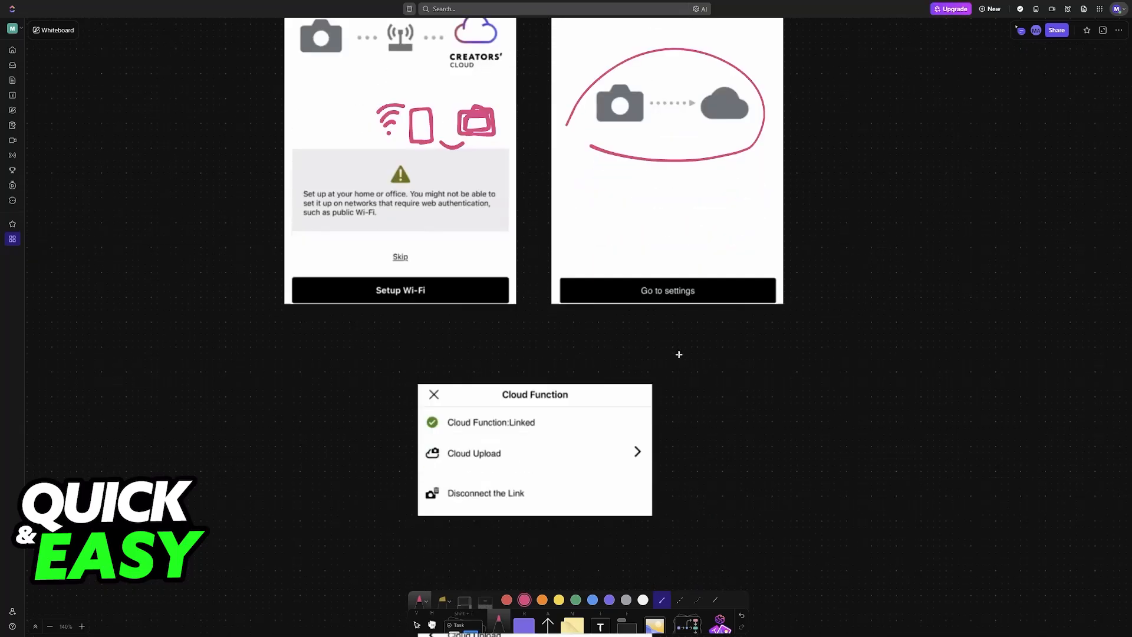
- Underline 'Cloud Function:Linked' and the Cloud Upload heading, and bracket the auto-transfer row
drag(408, 439, 550, 441)
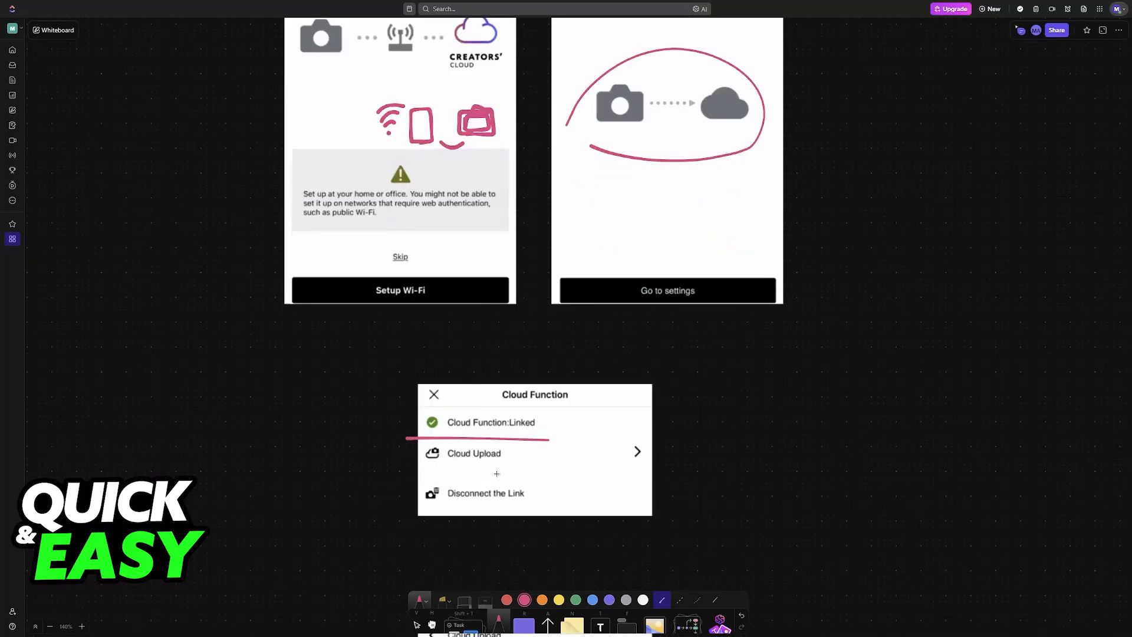
scroll(468, 487, down, 5)
scroll(477, 447, down, 3)
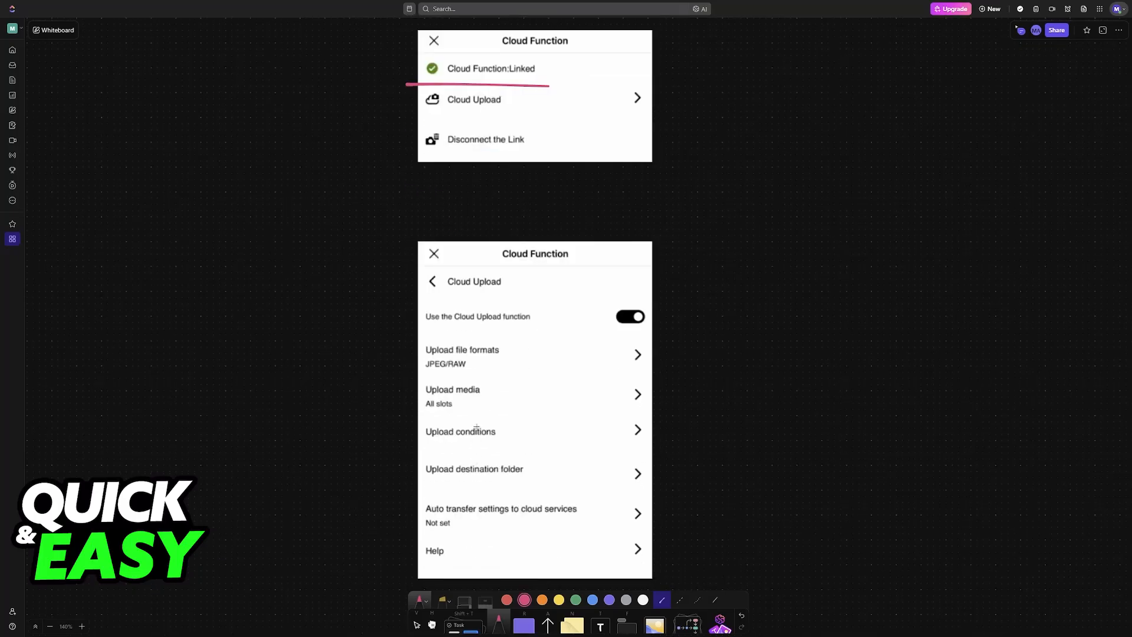
scroll(477, 427, down, 2)
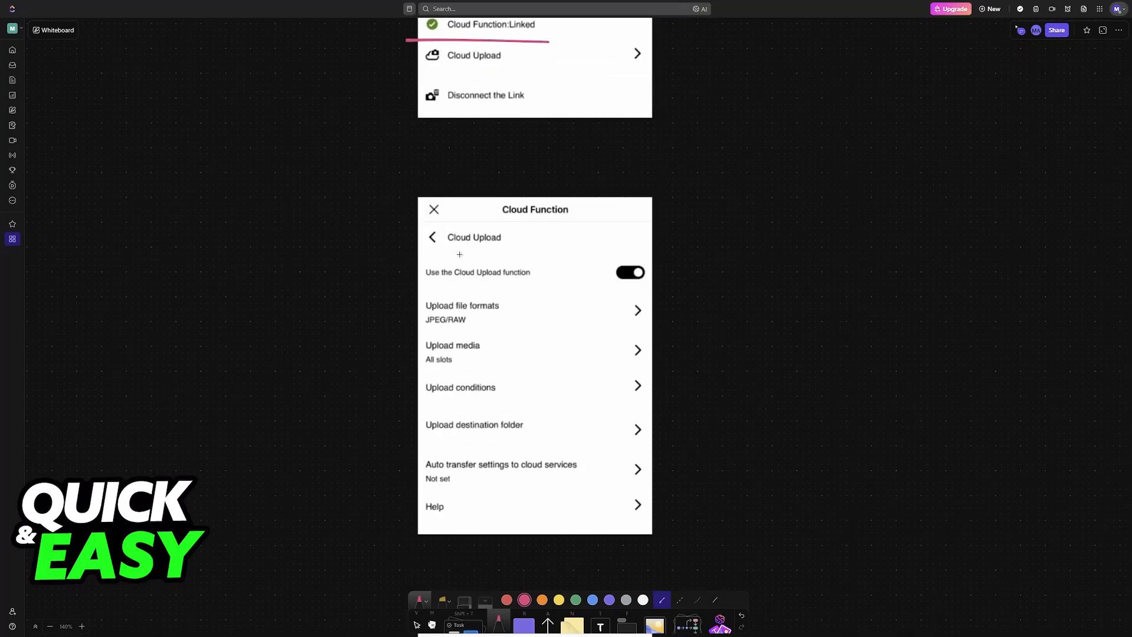
drag(433, 250, 517, 245)
scroll(429, 488, up, 5)
scroll(478, 425, up, 8)
scroll(485, 372, up, 8)
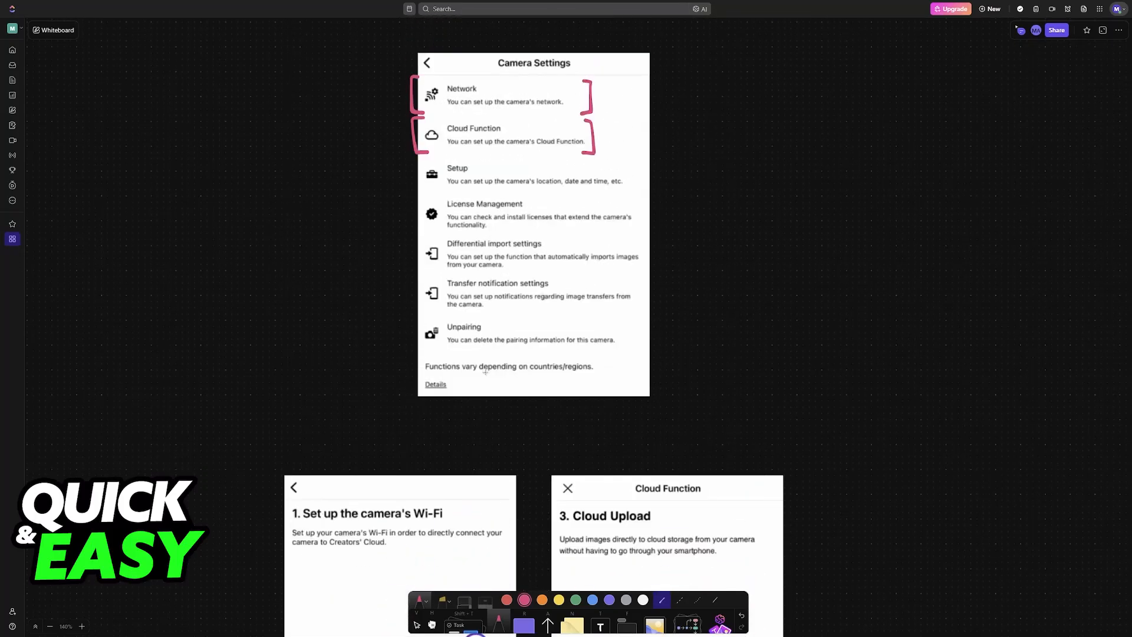
drag(442, 148, 331, 214)
scroll(477, 372, down, 8)
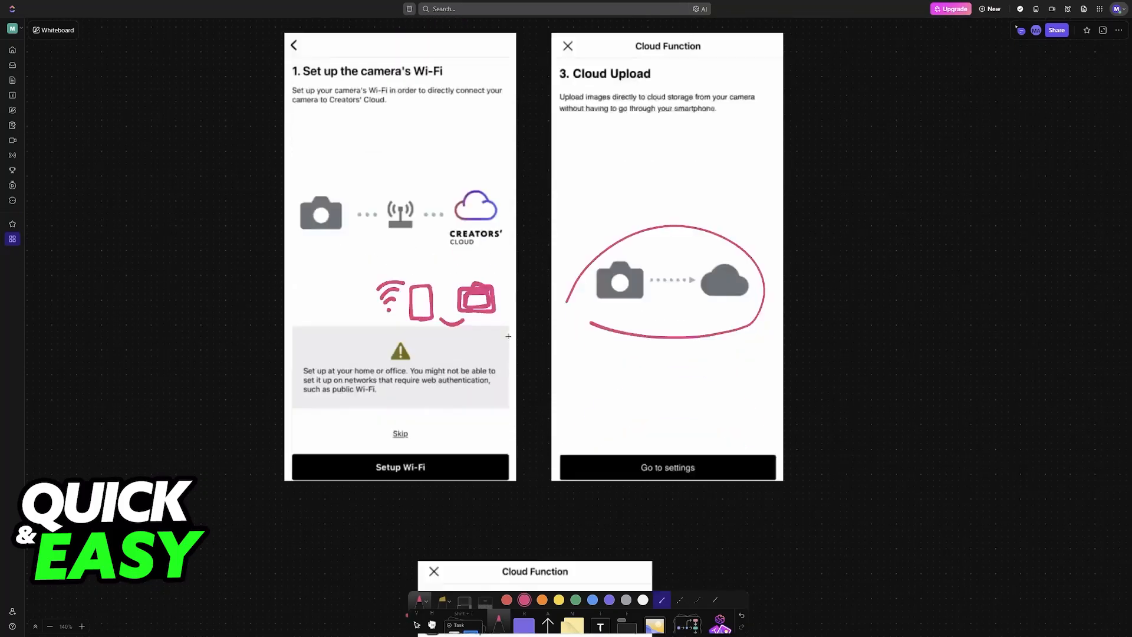
scroll(477, 372, down, 8)
scroll(465, 363, down, 2)
drag(430, 492, 427, 454)
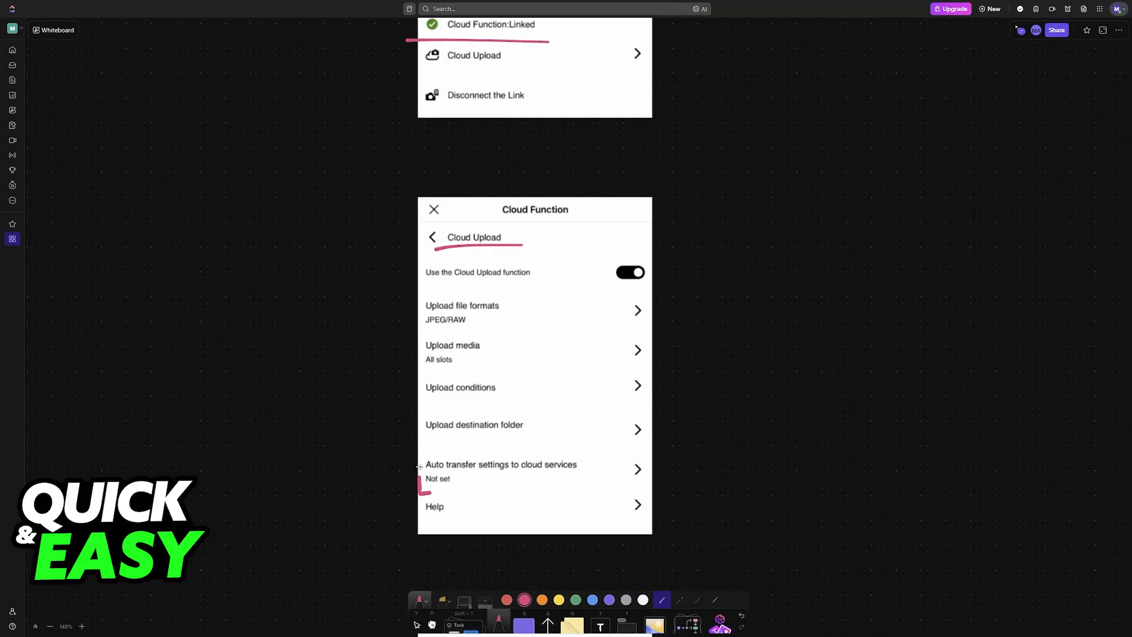
drag(643, 491, 648, 455)
scroll(531, 372, down, 4)
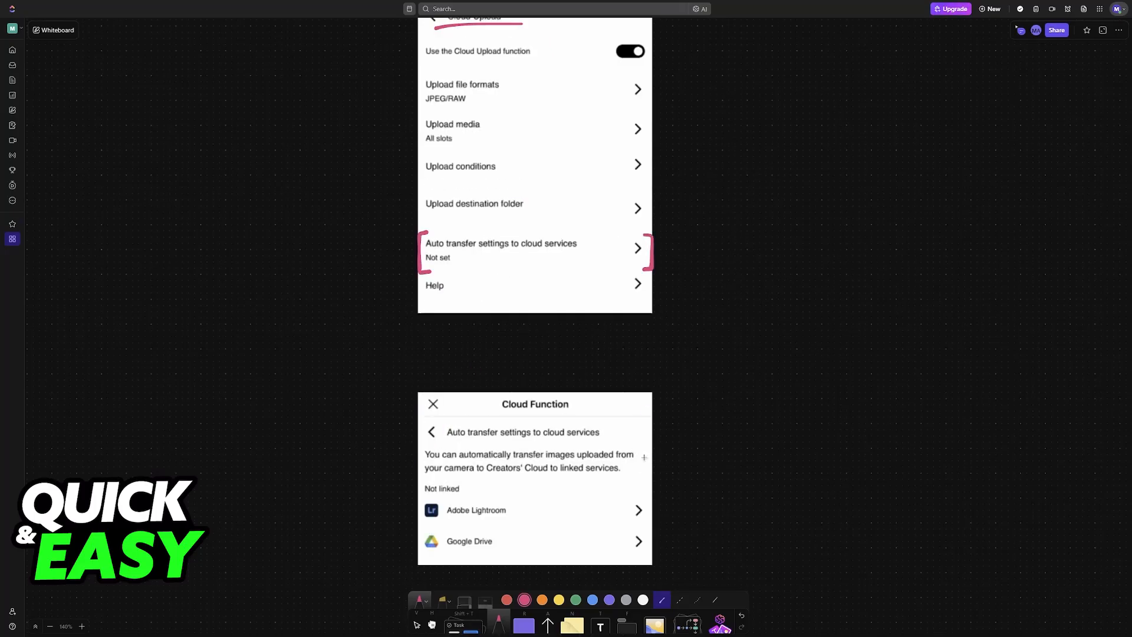
scroll(531, 371, down, 3)
- Draw an arrow from the auto-transfer row down to Adobe Lightroom and bracket that row
mouse_move(423, 226)
mouse_down()
mouse_move(434, 480)
mouse_move(422, 453)
mouse_up()
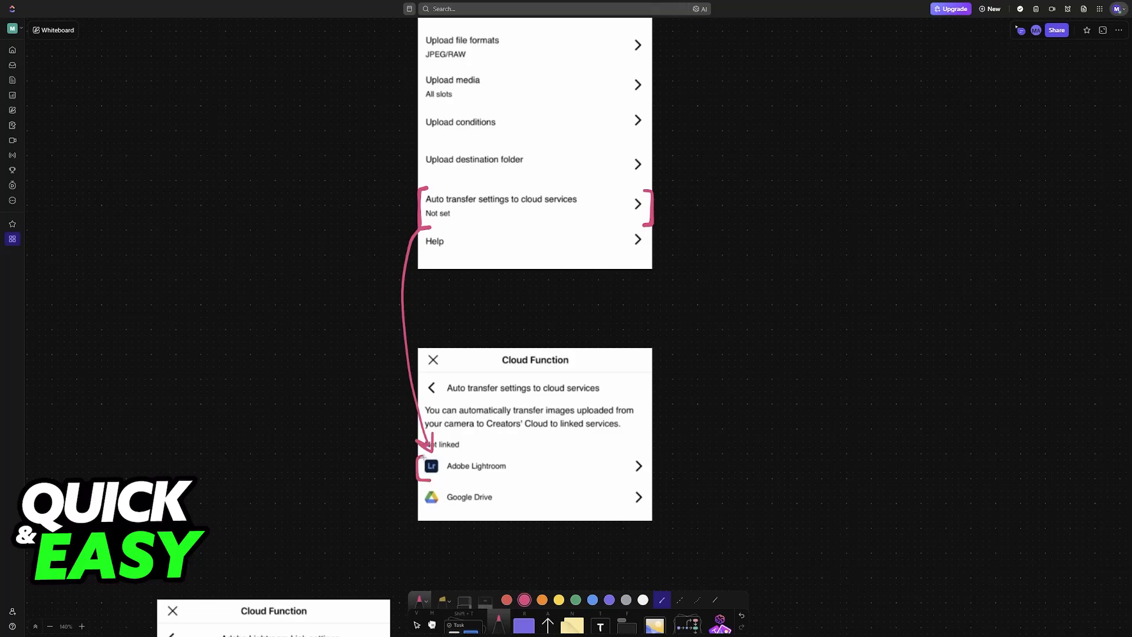
drag(648, 484, 648, 457)
drag(430, 228, 642, 230)
scroll(540, 319, down, 10)
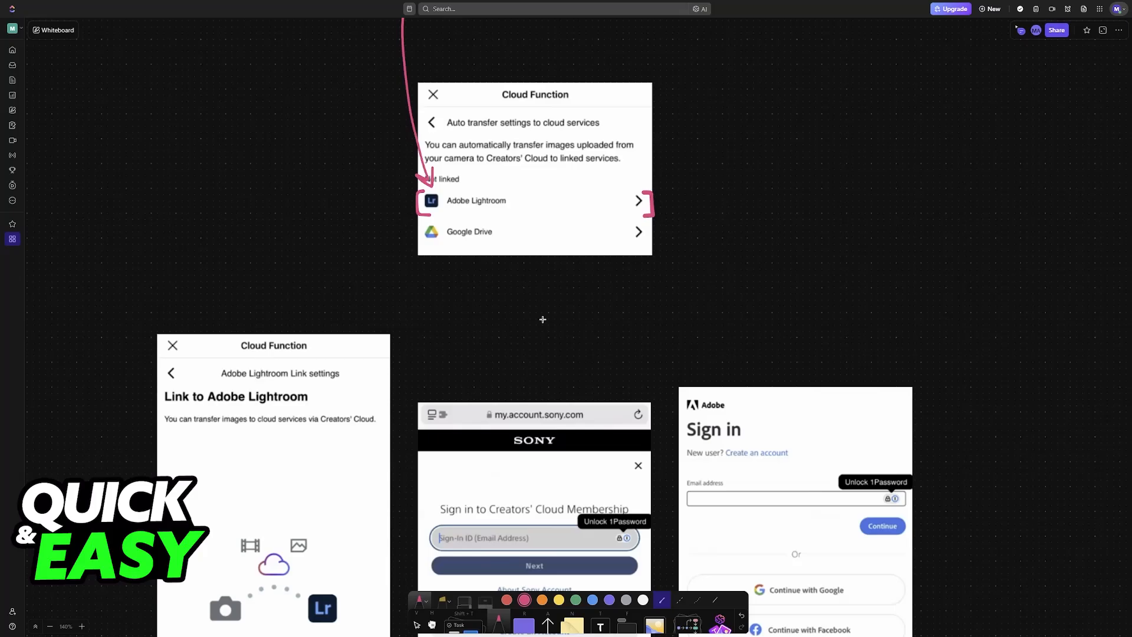
scroll(494, 320, down, 2)
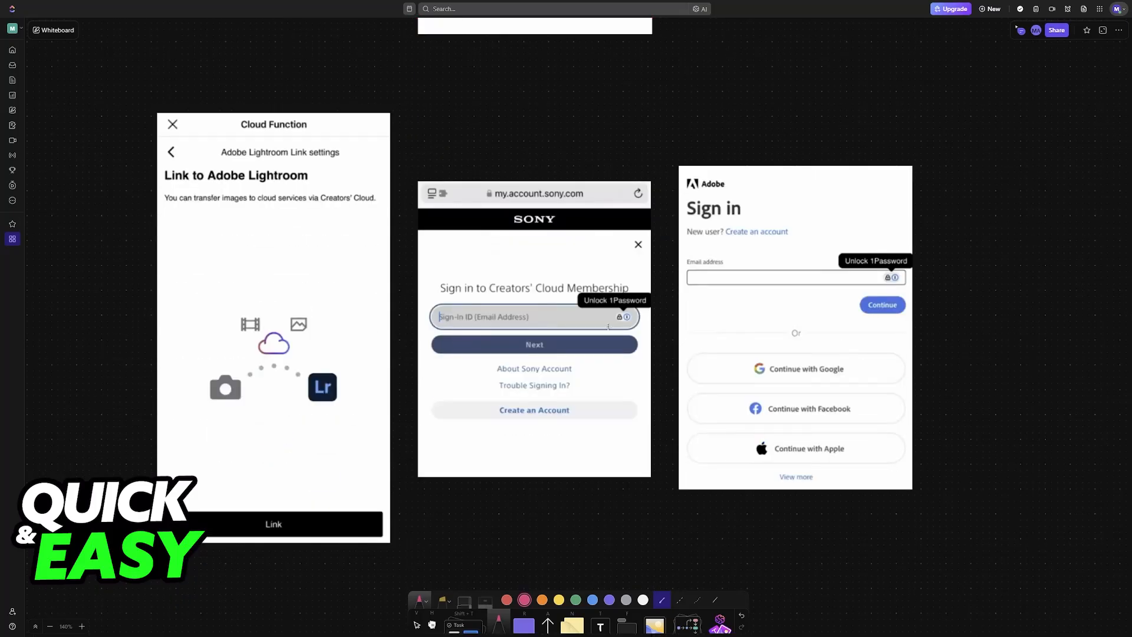